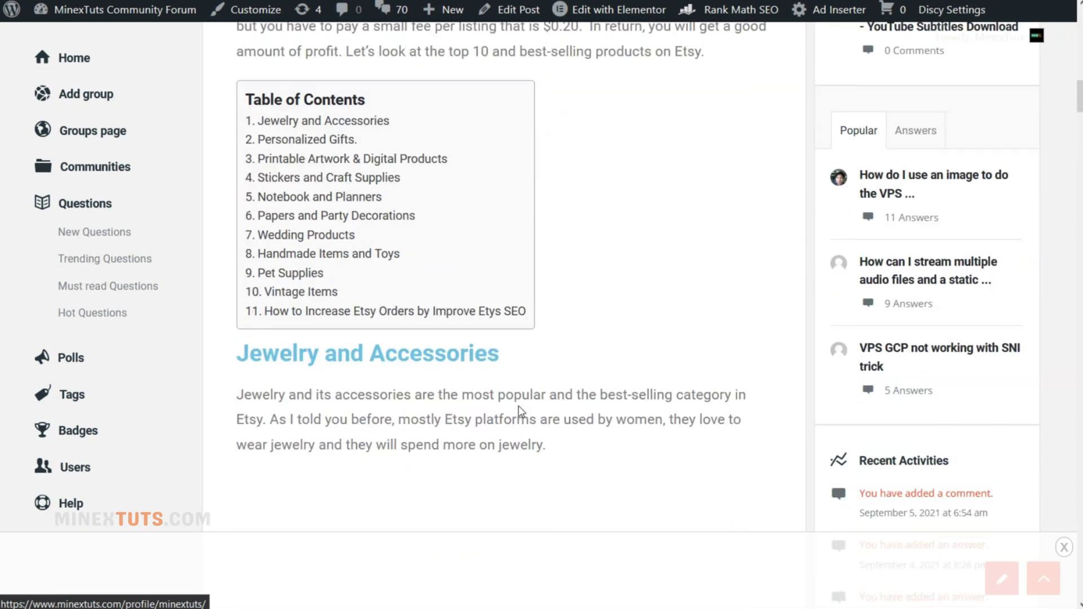
pyautogui.scroll(-1, 519, 405)
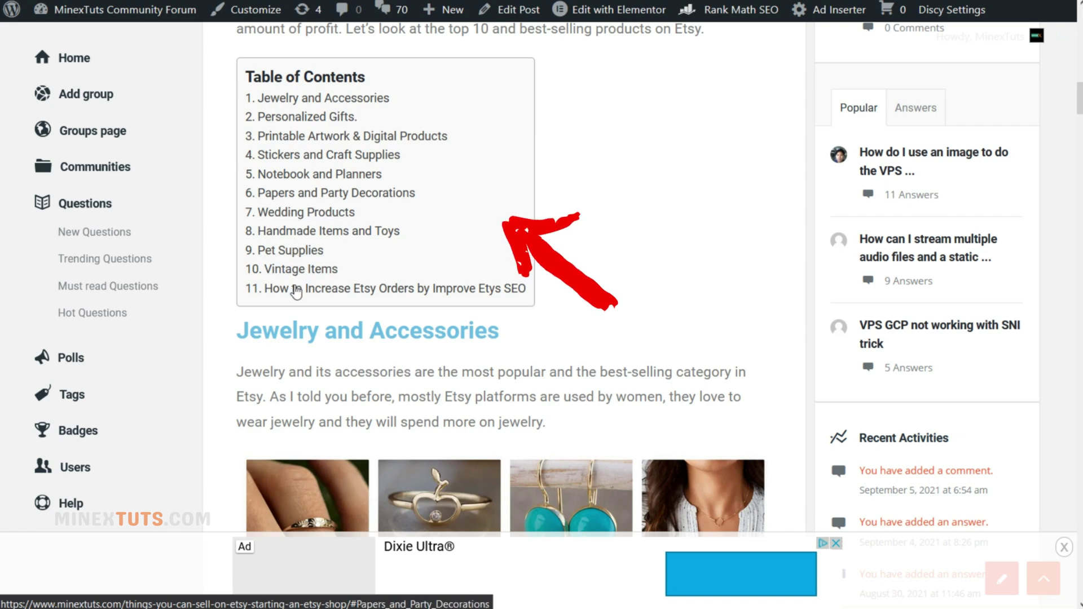
# Step: Scroll through the list of 19 installed plugins
pyautogui.scroll(1, 580, 178)
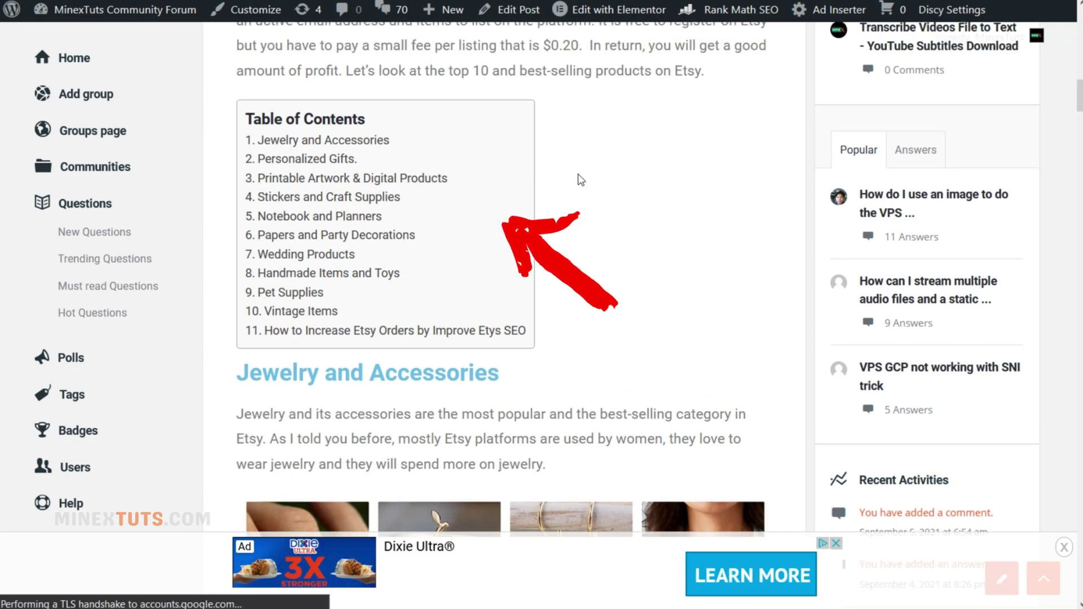
pyautogui.scroll(2, 581, 179)
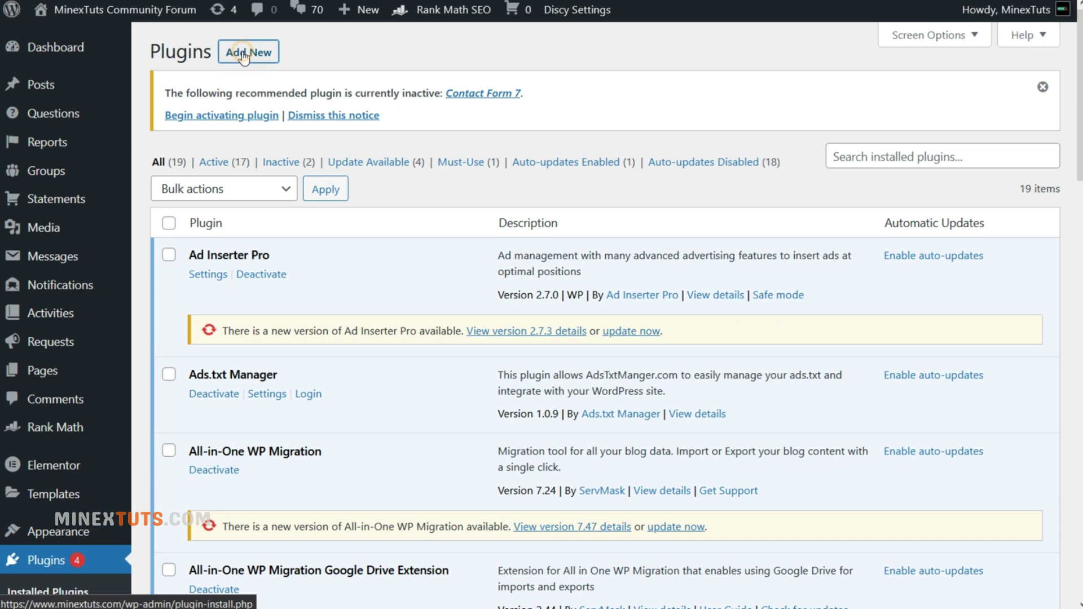
# Step: Search the plugin directory for 'table of co' and install Easy Table of Contents 2.0.17
pyautogui.click(244, 55)
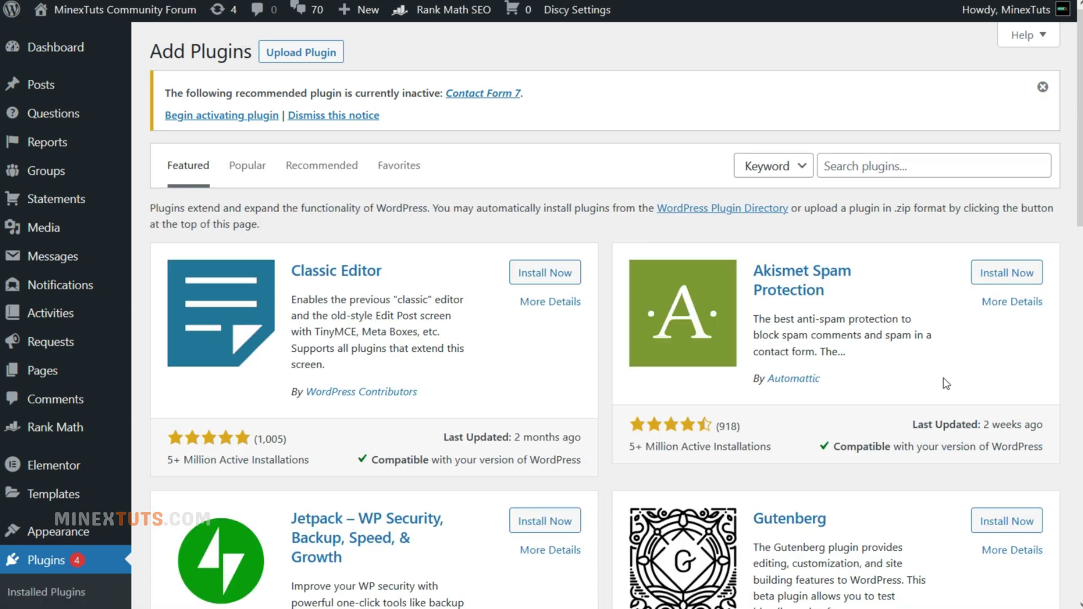
pyautogui.click(908, 167)
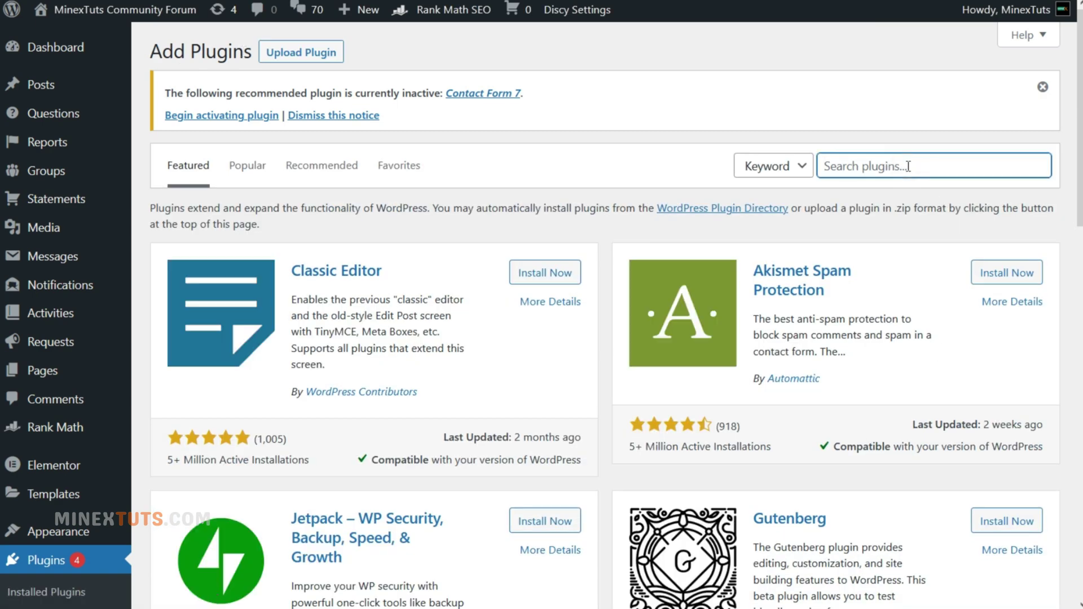
pyautogui.write('table')
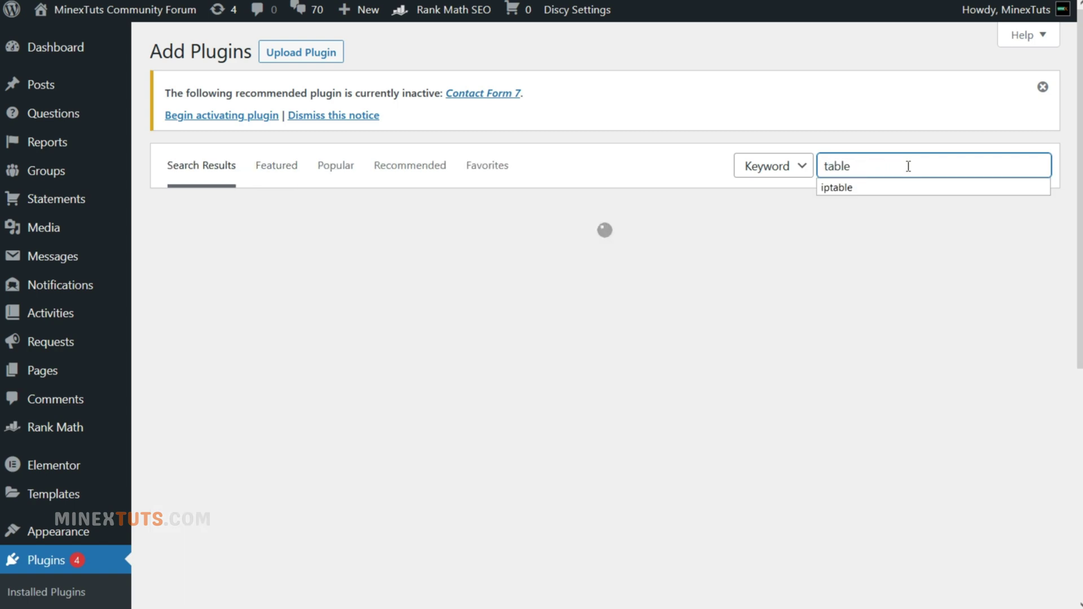
pyautogui.write(' of c')
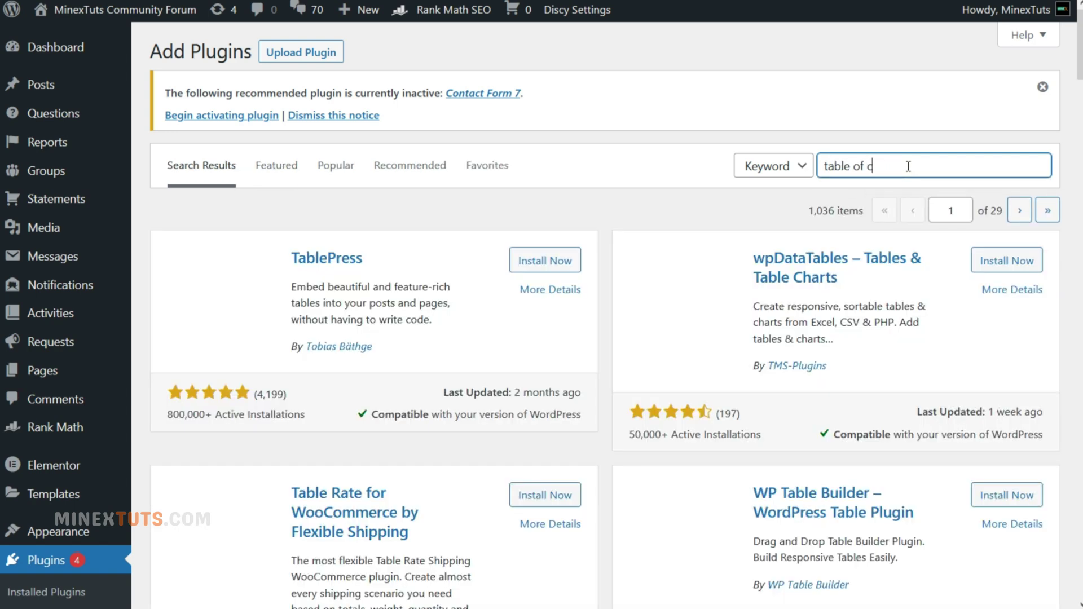
pyautogui.write('ontent')
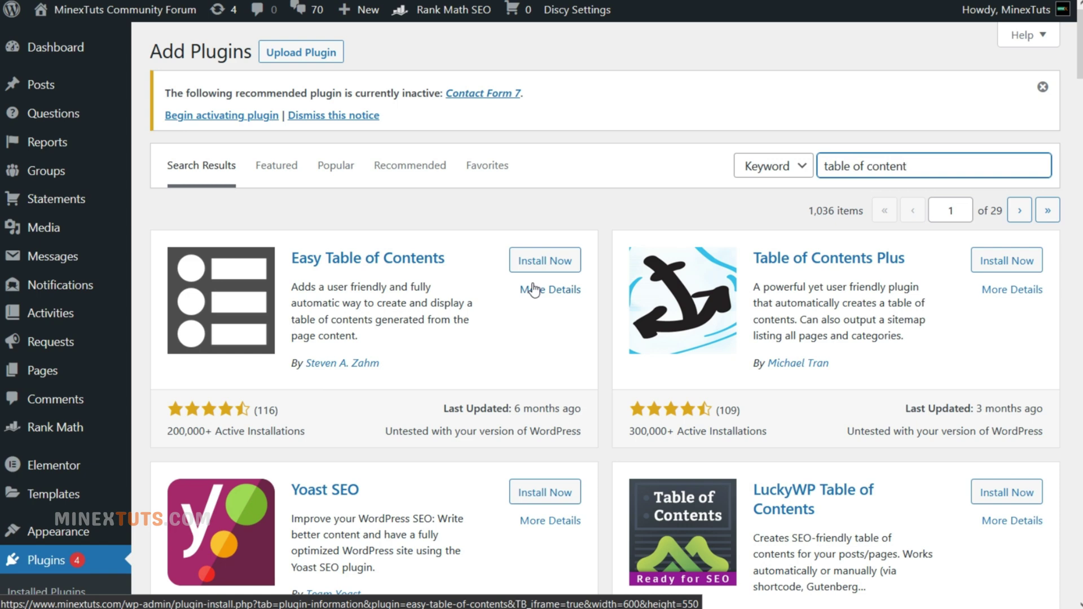
pyautogui.click(535, 264)
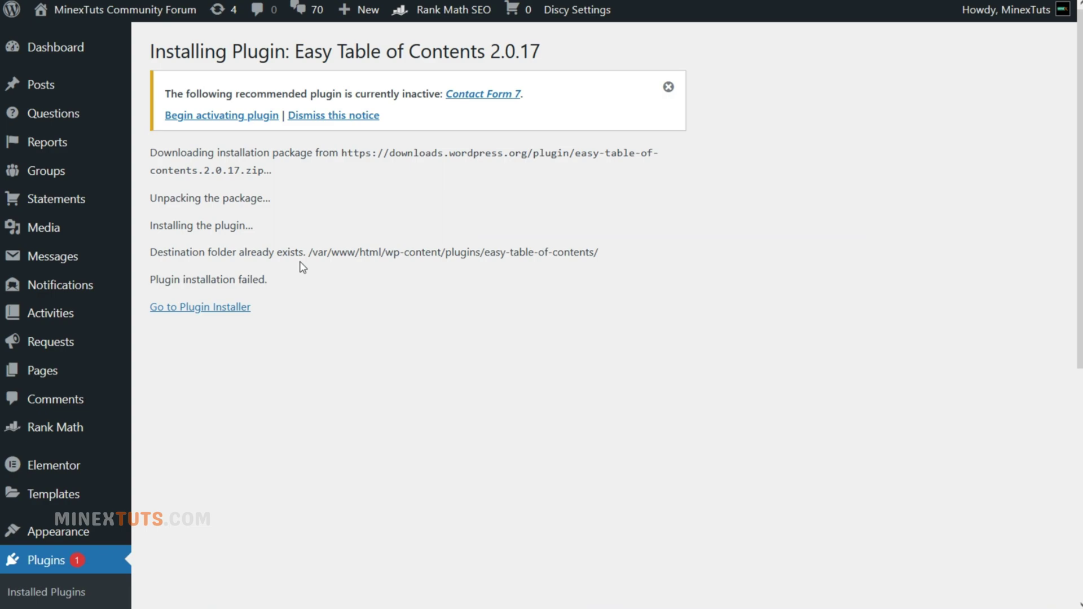
# Step: Return to the installed plugins list and activate Easy Table of Contents
pyautogui.click(248, 307)
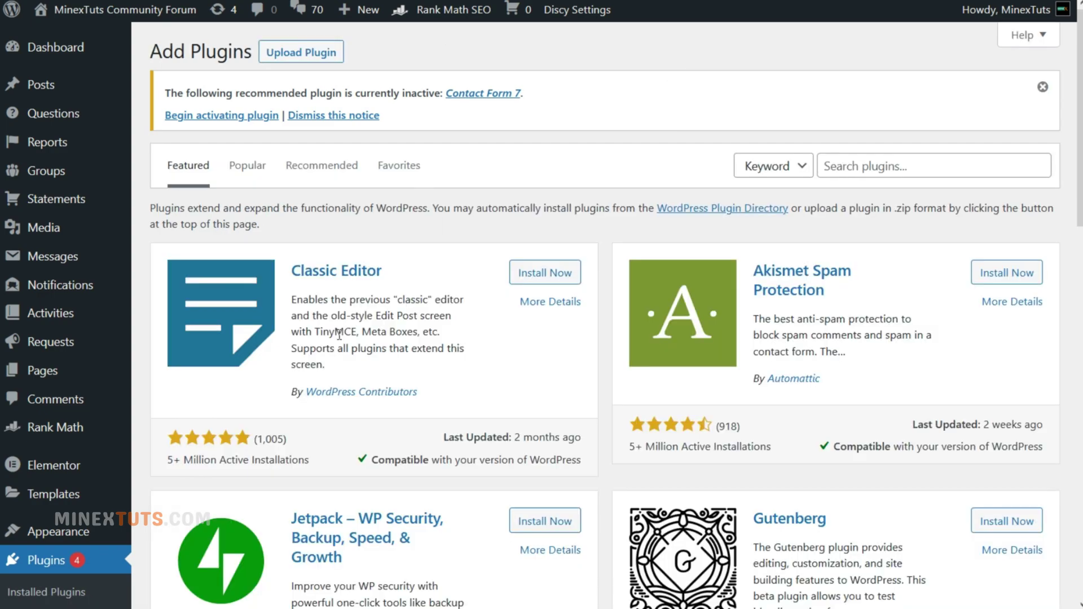
pyautogui.scroll(-6, 62, 244)
pyautogui.click(62, 239)
pyautogui.scroll(-10, 285, 380)
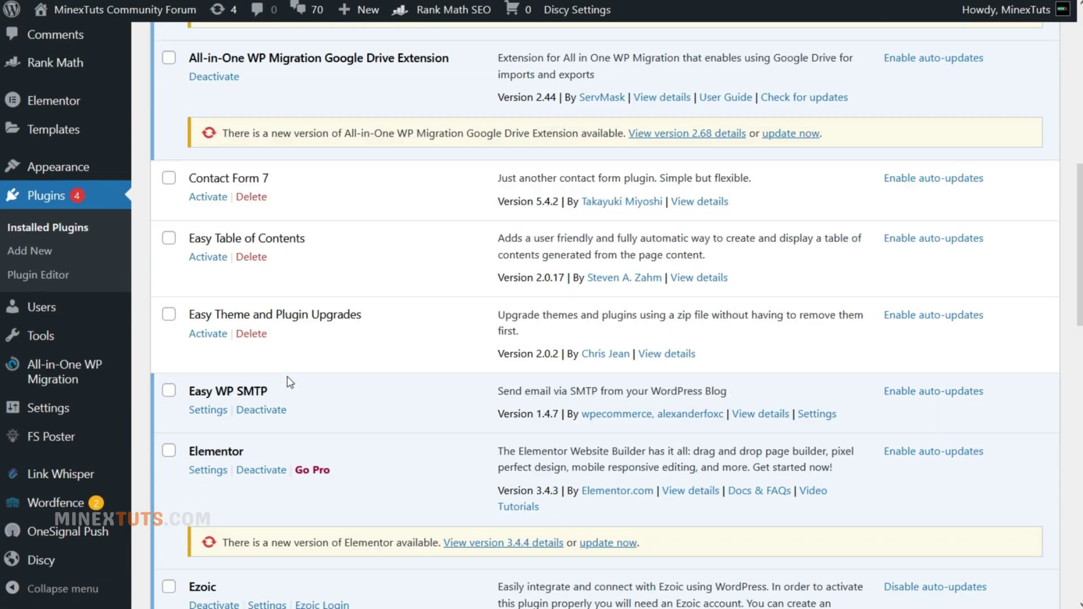
pyautogui.click(208, 233)
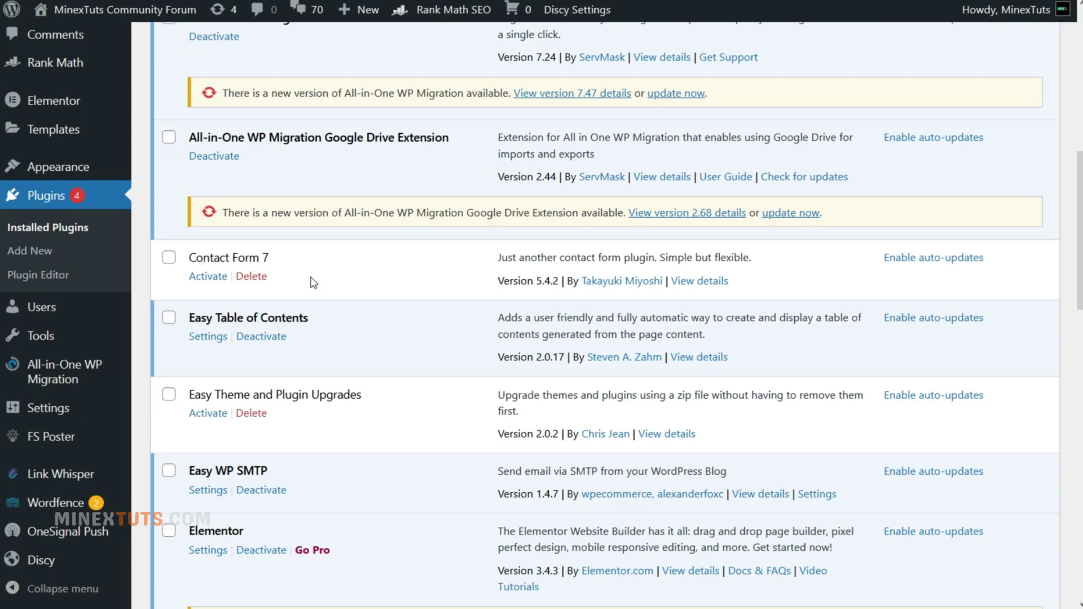
pyautogui.scroll(-10, 56, 265)
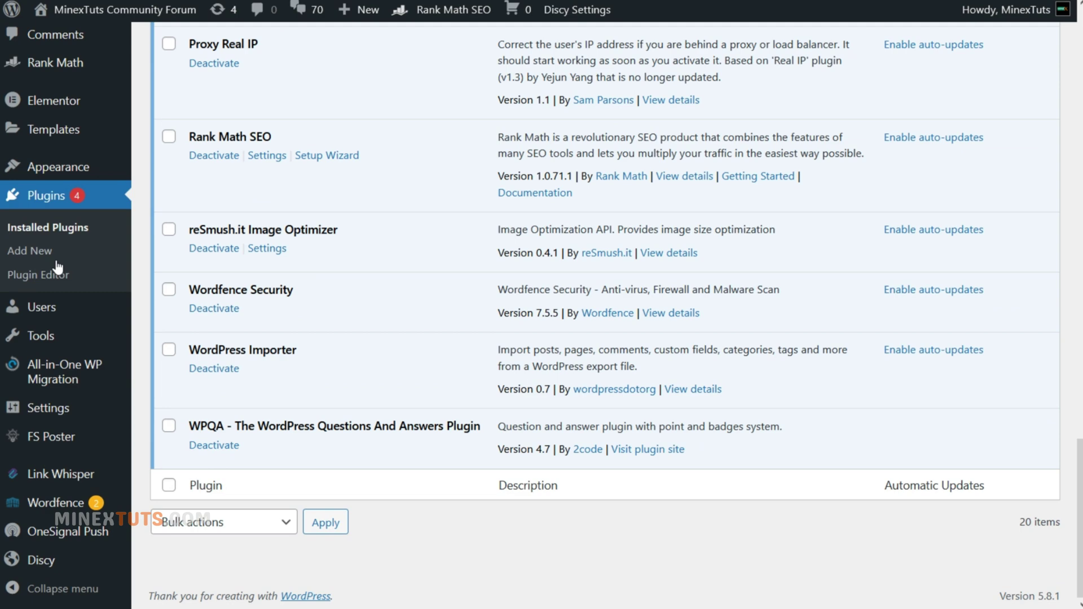
pyautogui.moveTo(48, 408)
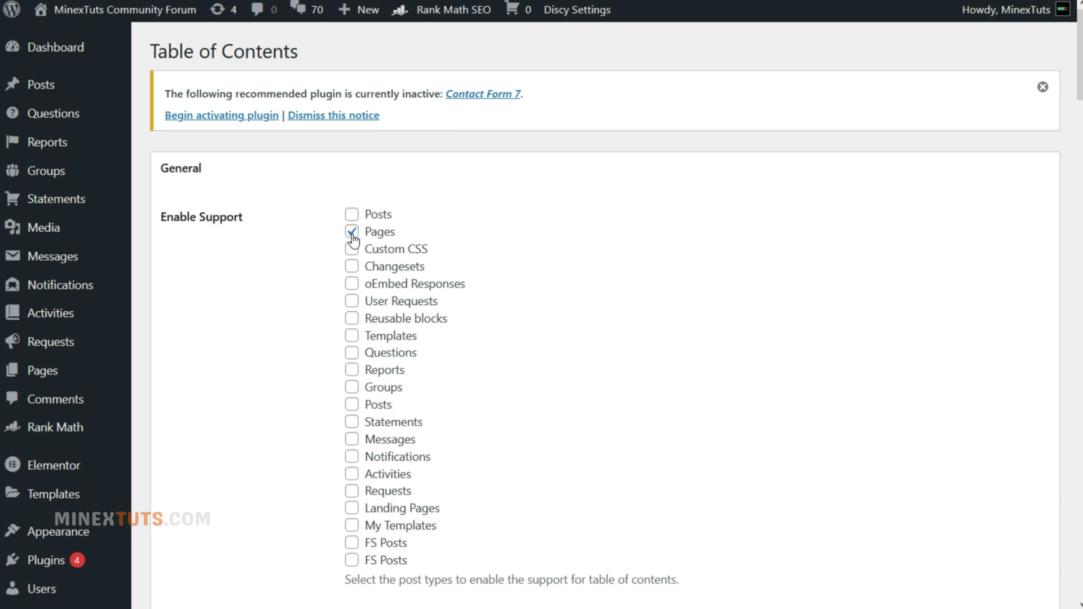
# Step: Switch table of contents support from Pages to Posts and auto-insert it into Posts, keeping the default position
pyautogui.click(353, 234)
pyautogui.click(352, 216)
pyautogui.scroll(-3, 310, 449)
pyautogui.click(351, 437)
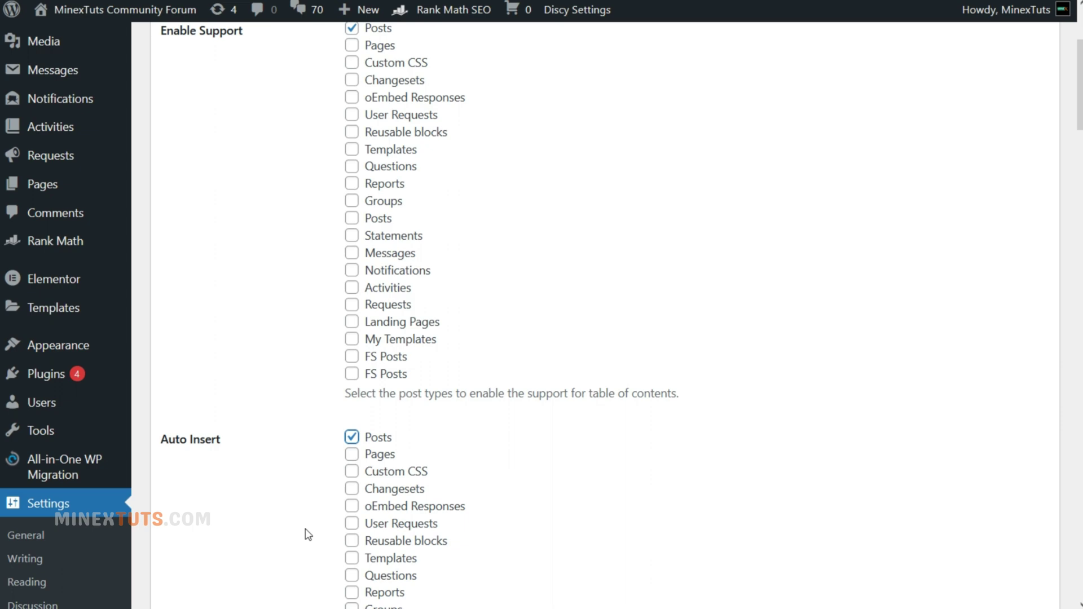
pyautogui.scroll(-11, 309, 534)
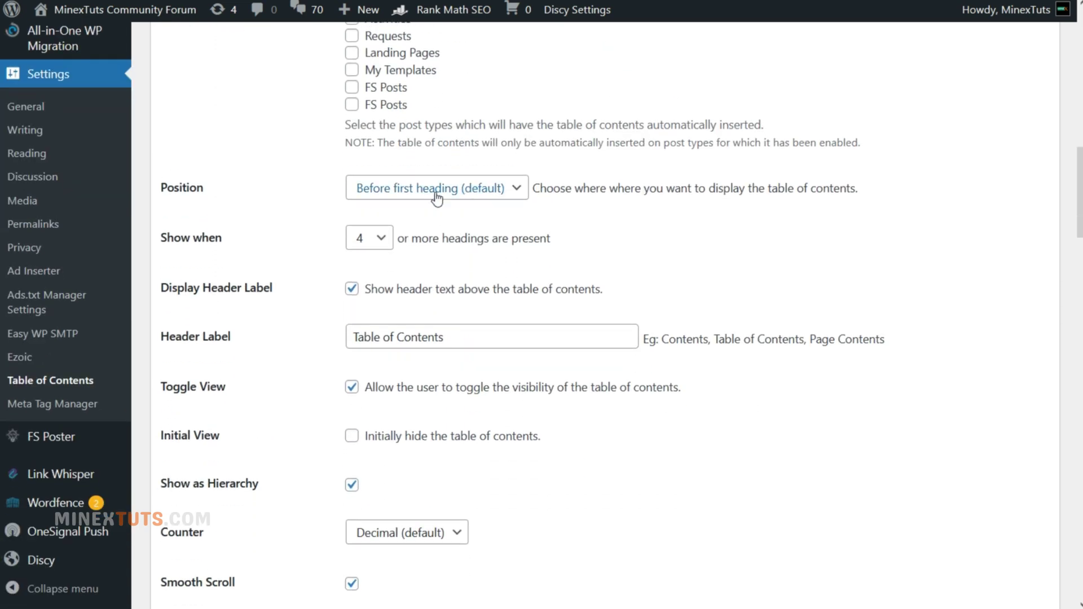
pyautogui.click(436, 195)
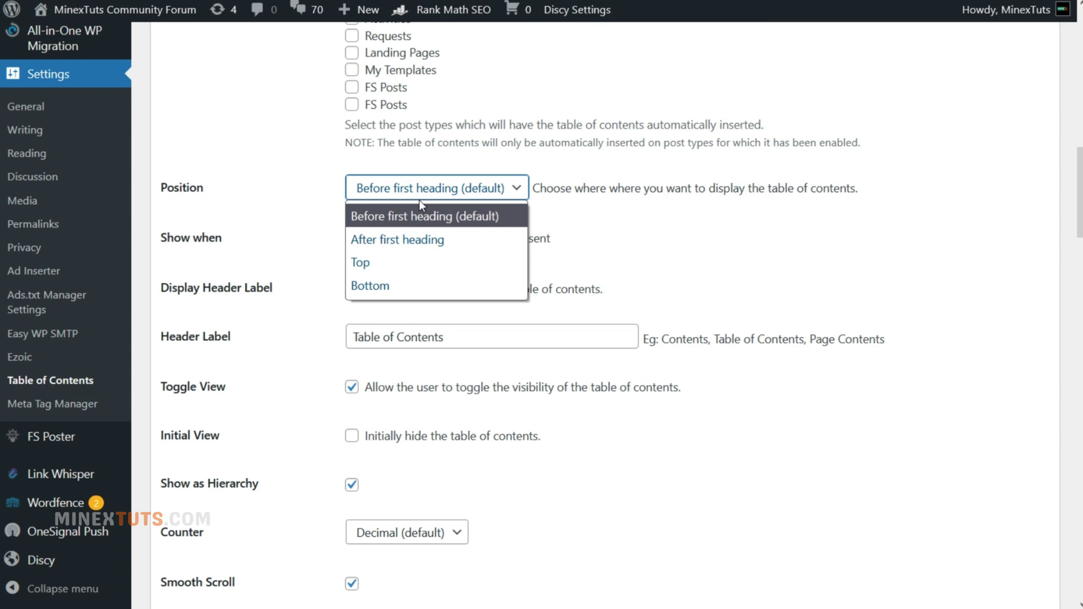
pyautogui.click(294, 155)
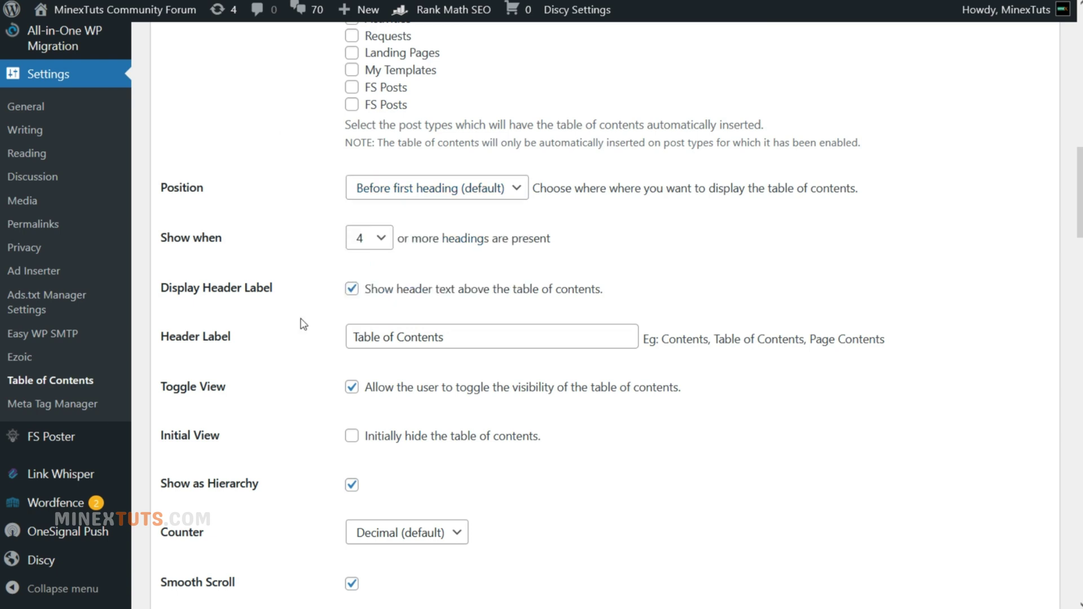
pyautogui.click(368, 246)
# Step: Show the table of contents when 3 or more headings are present
pyautogui.click(363, 312)
pyautogui.scroll(-3, 316, 262)
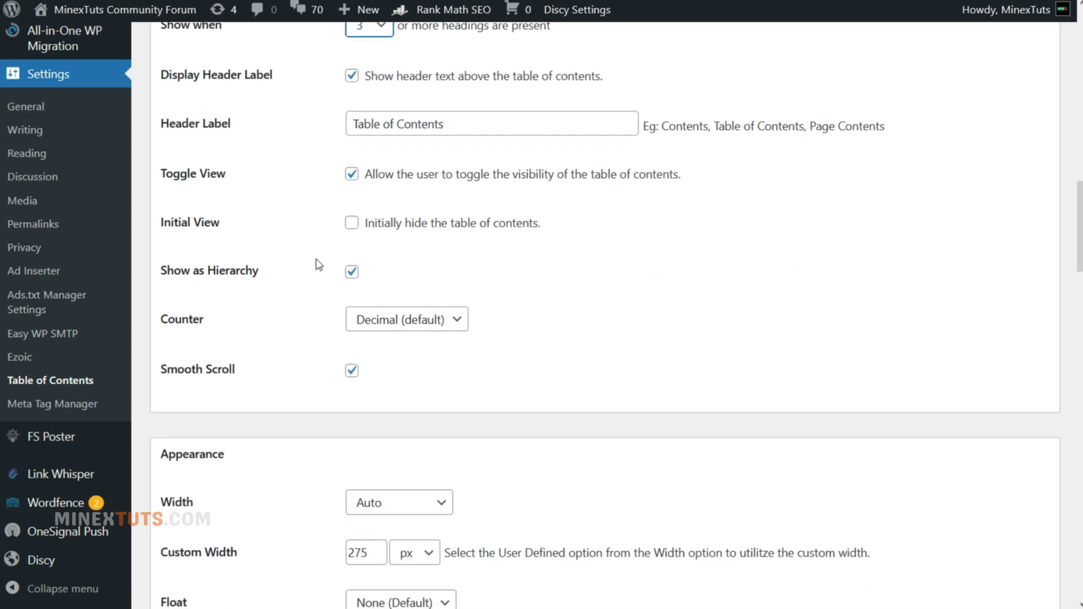
pyautogui.scroll(-2, 309, 314)
pyautogui.scroll(4, 307, 316)
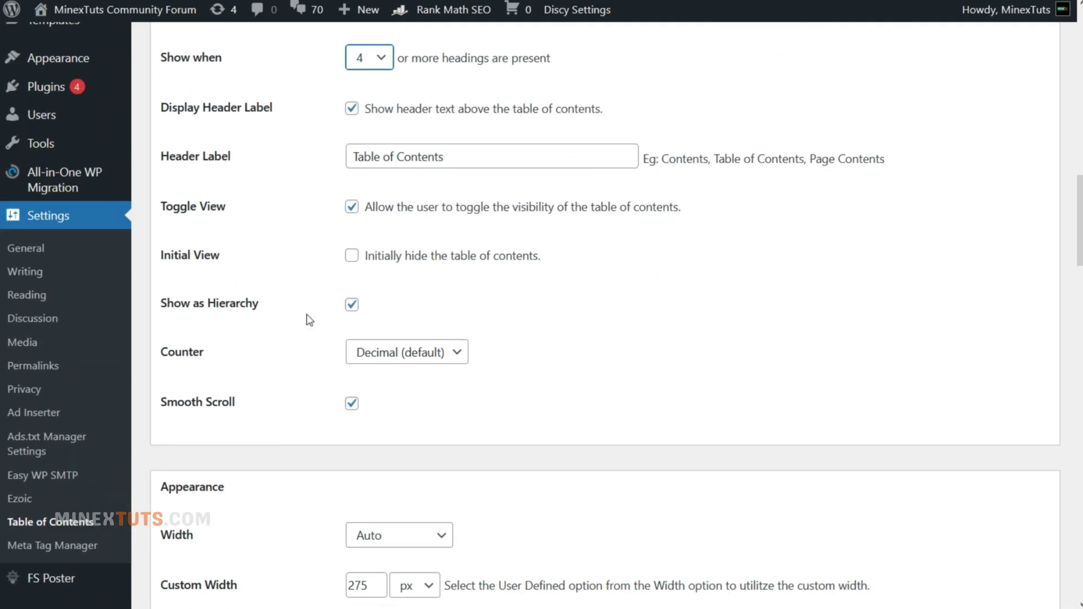
pyautogui.scroll(-4, 309, 320)
pyautogui.scroll(-3, 309, 320)
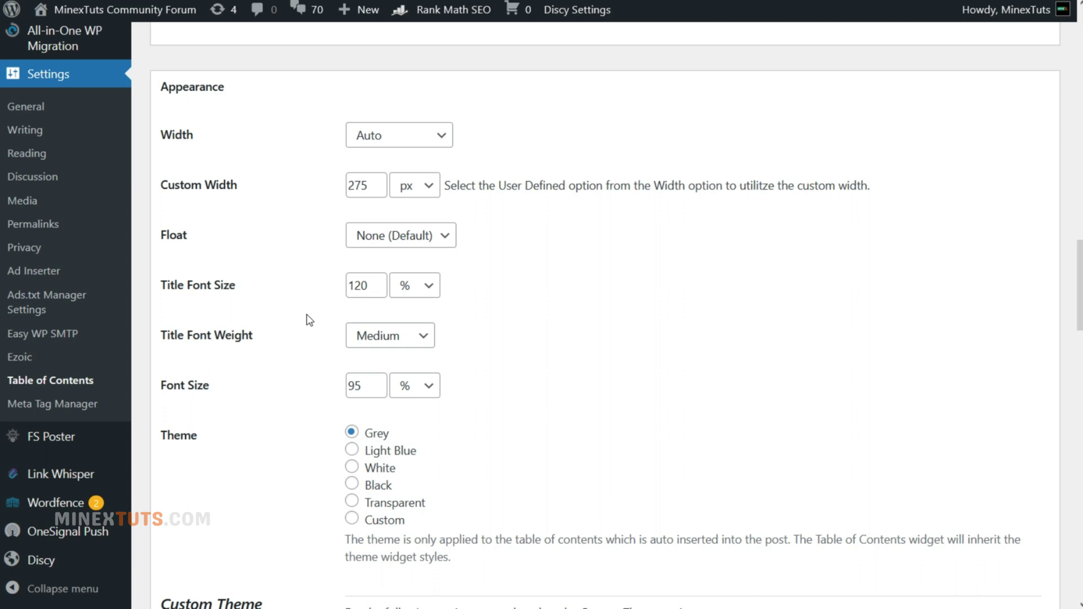
pyautogui.scroll(-12, 308, 320)
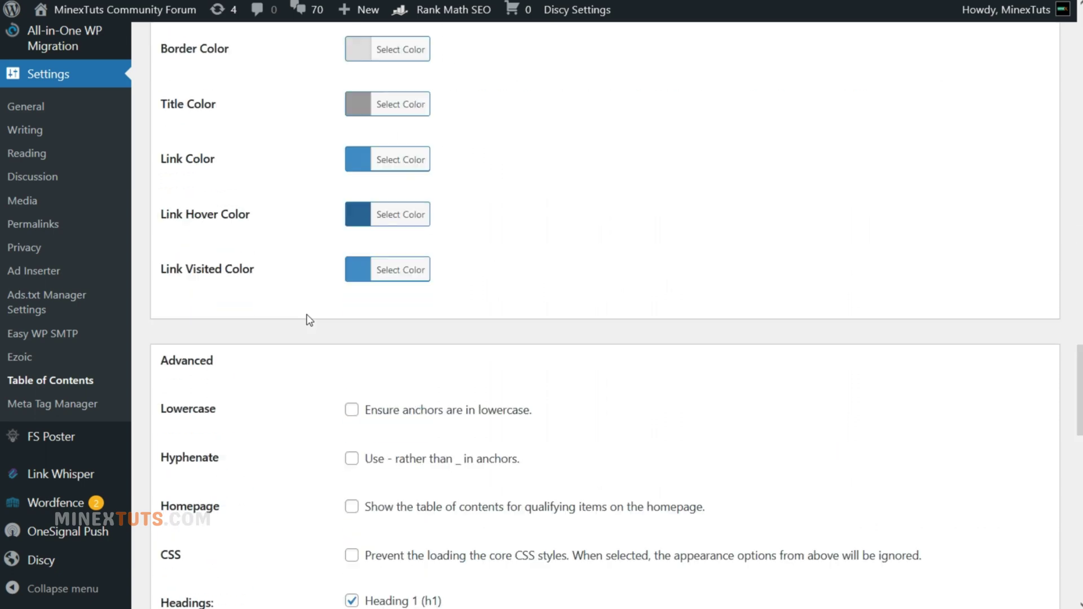
pyautogui.scroll(2, 308, 318)
# Step: Set the custom theme's link colours to orange shades, visited links #d86331
pyautogui.click(358, 271)
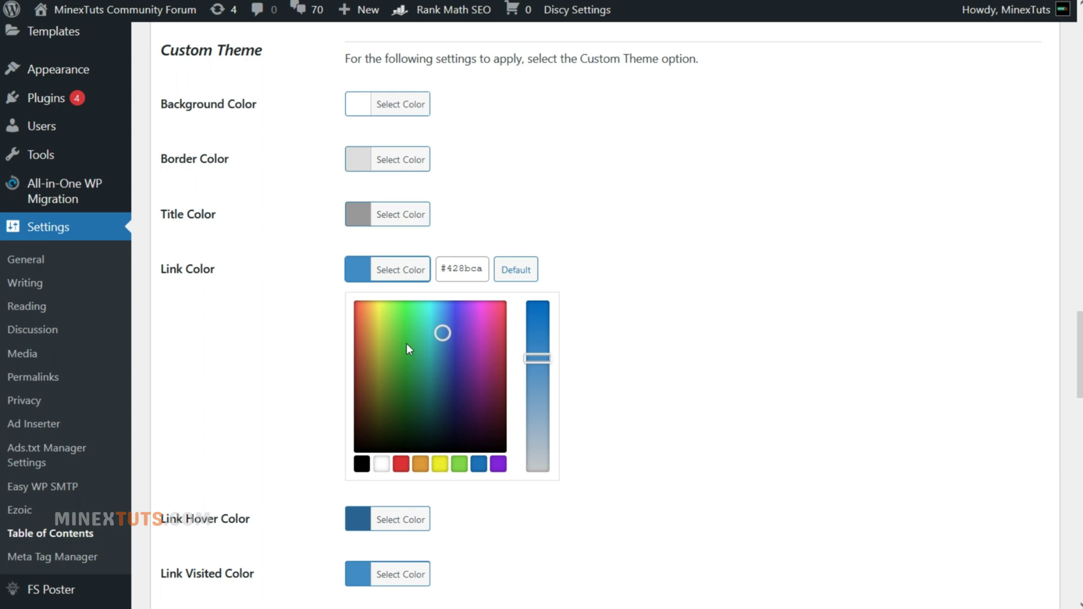
pyautogui.moveTo(443, 333); pyautogui.dragTo(353, 323)
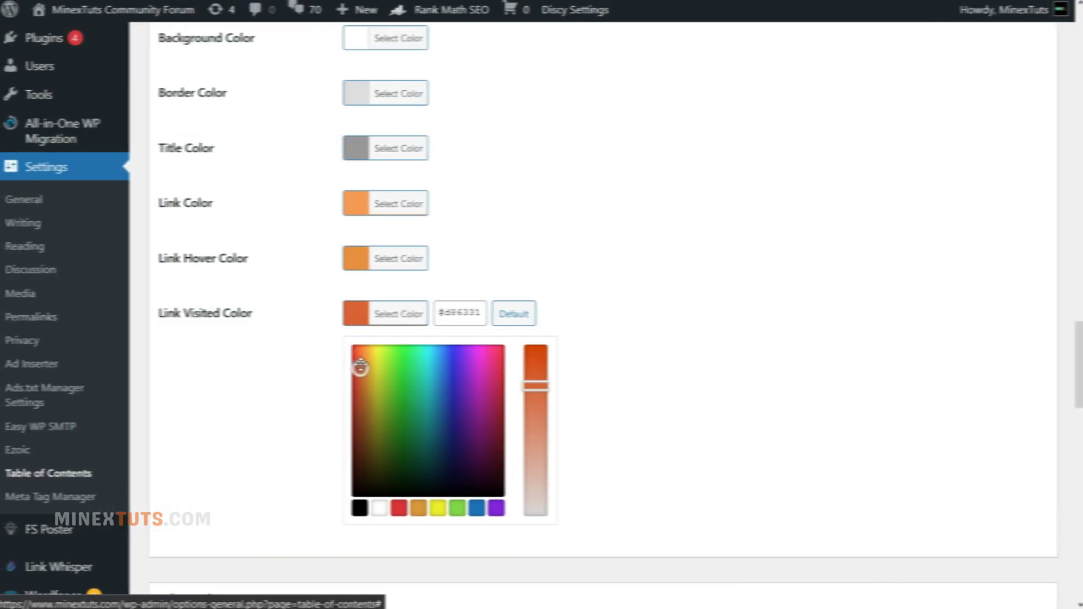
pyautogui.click(571, 186)
# Step: Save the Table of Contents settings and check the 'Settings saved' notice
pyautogui.scroll(-5, 570, 186)
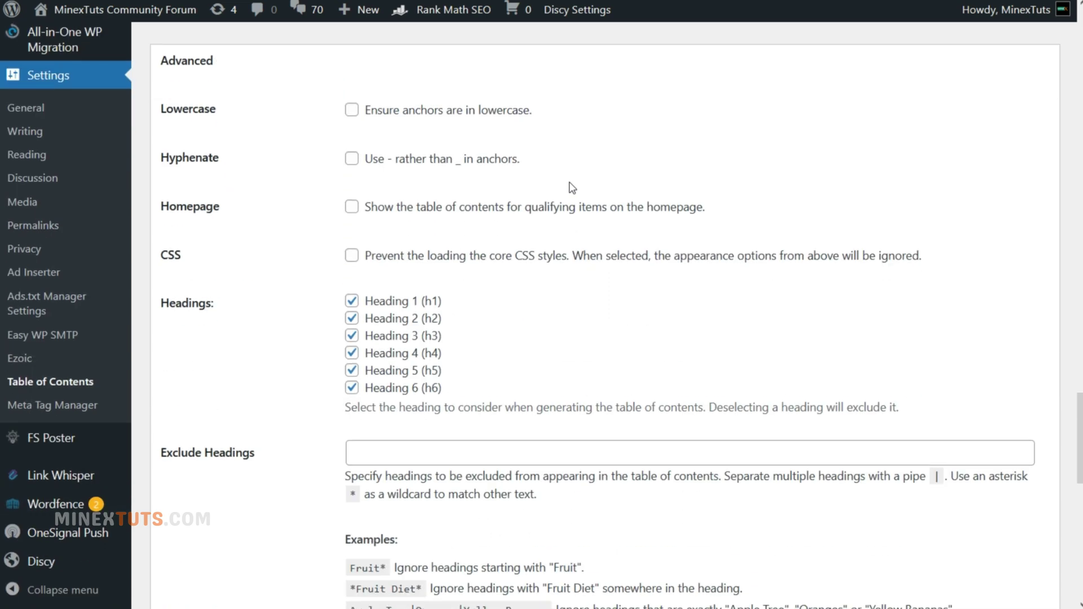
pyautogui.scroll(7, 571, 187)
pyautogui.scroll(-7, 572, 187)
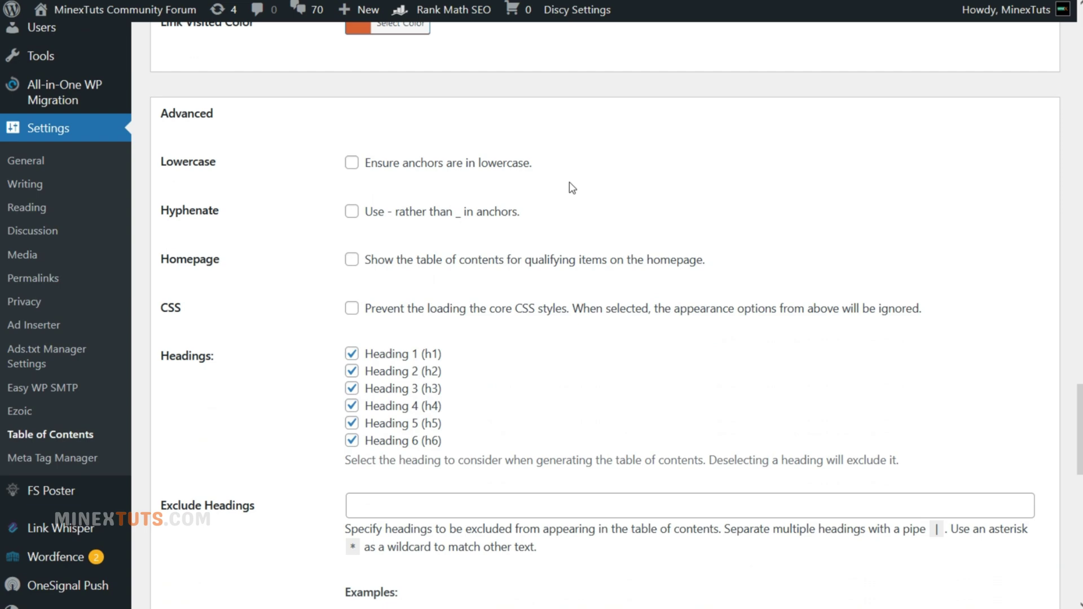
pyautogui.scroll(-15, 572, 188)
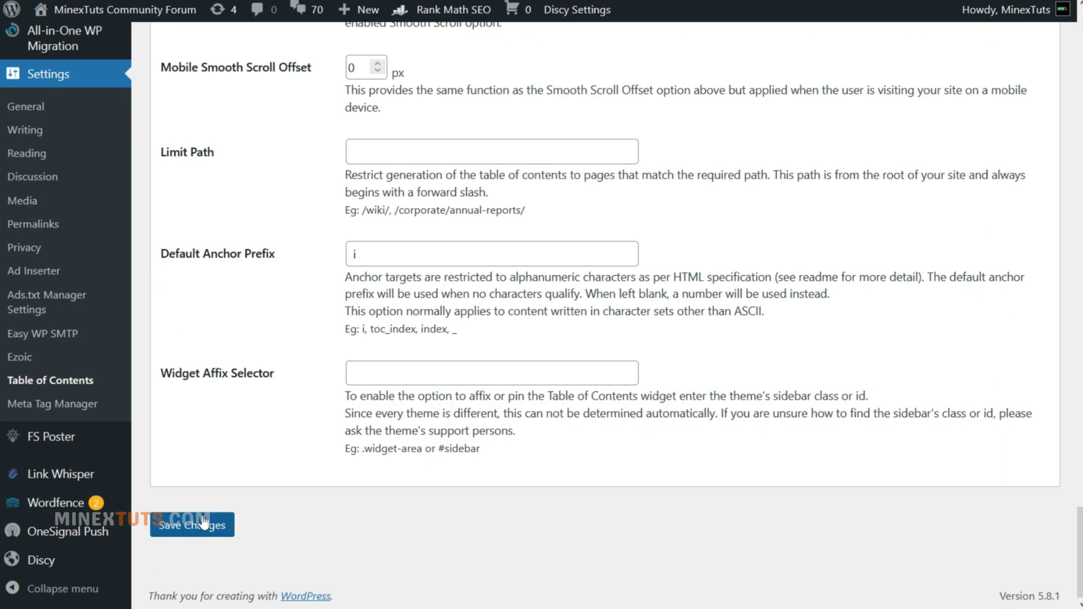
pyautogui.click(204, 523)
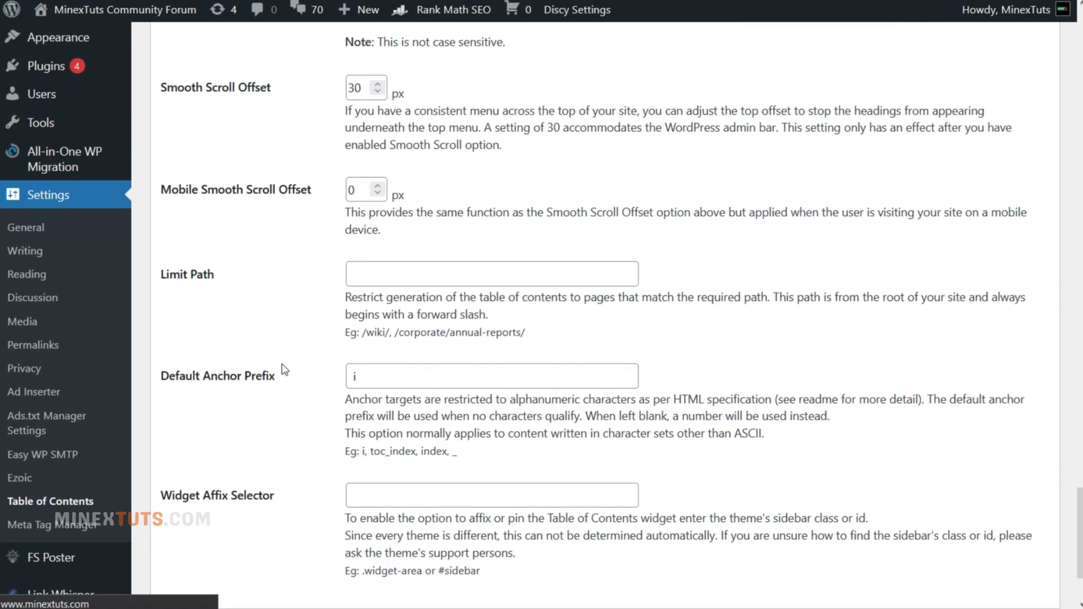
pyautogui.scroll(-10, 284, 370)
pyautogui.scroll(-10, 285, 370)
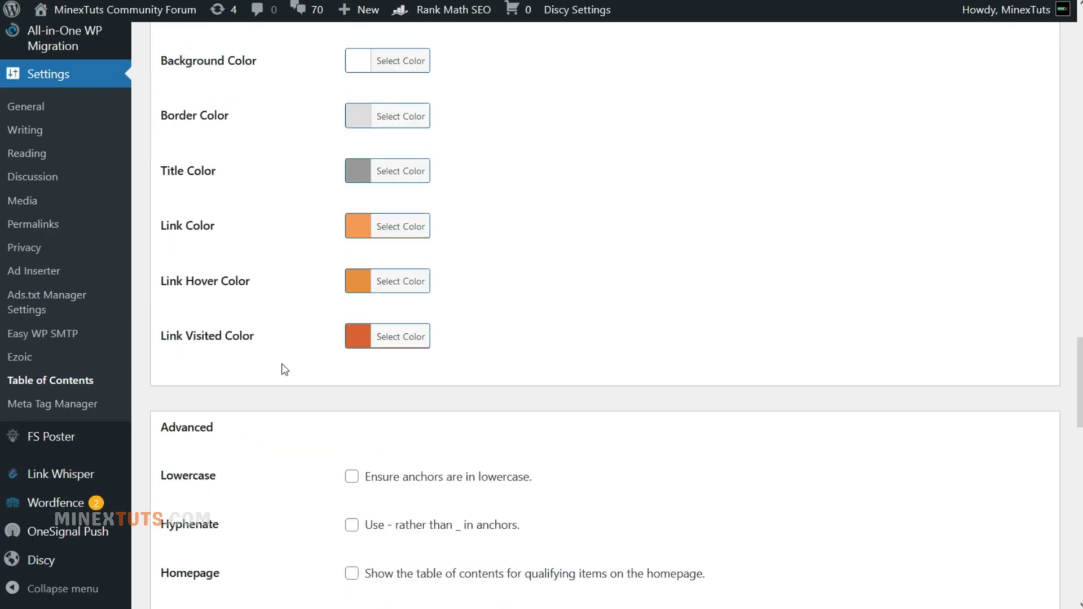
pyautogui.scroll(20, 271, 208)
pyautogui.scroll(5, 271, 208)
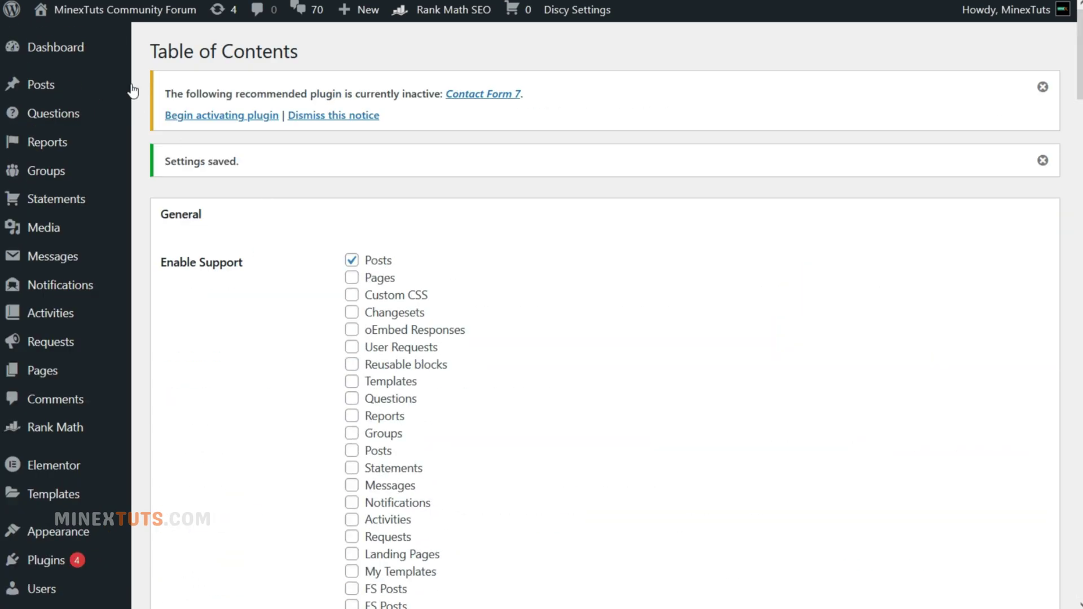
# Step: Open the first post, WordPress SEO – Automatic Internal Anchor Link Builder, in a new tab
pyautogui.moveTo(66, 90)
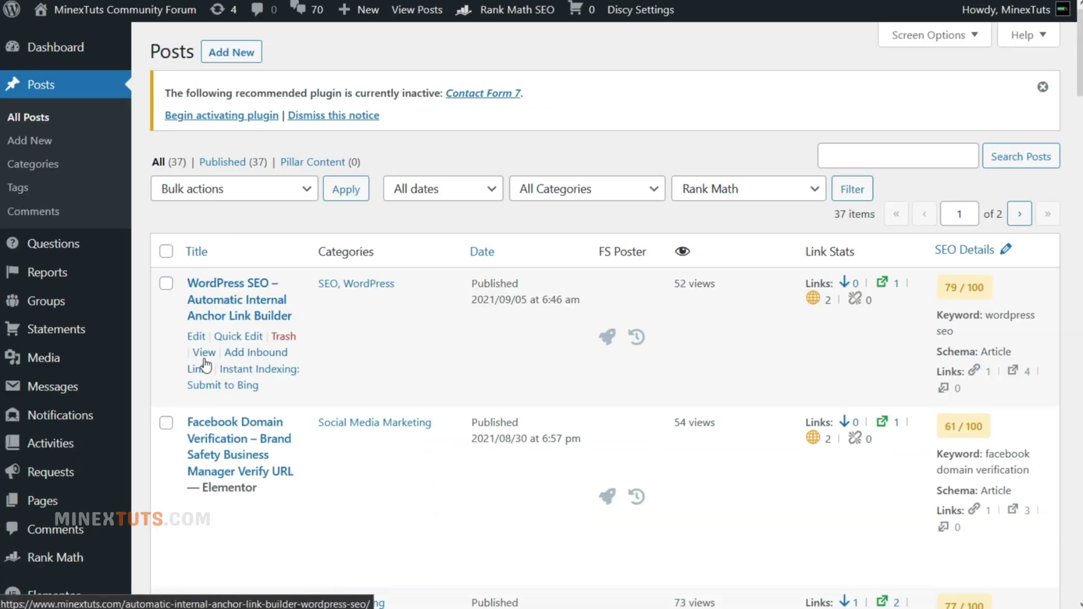
pyautogui.rightClick(194, 347)
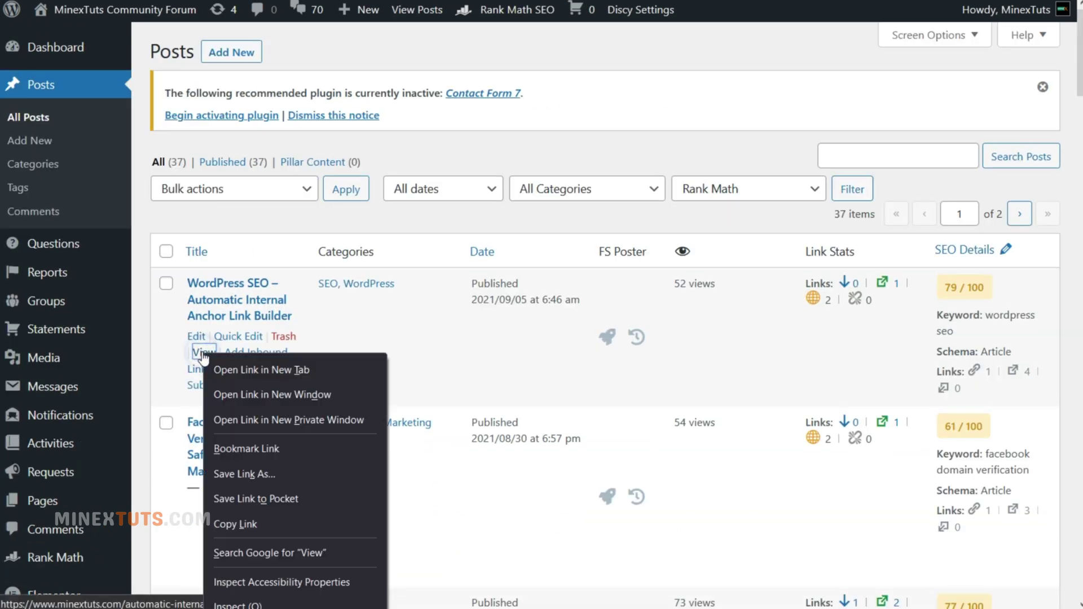
pyautogui.click(238, 365)
pyautogui.hotkey('ctrl', 'Tab')
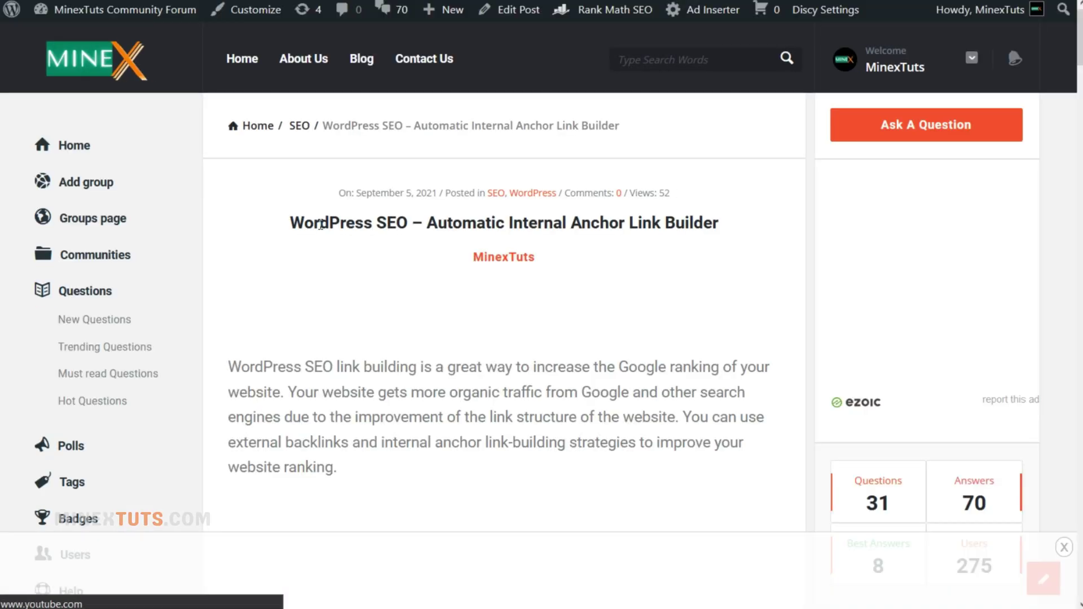
# Step: Scroll the article and follow a table of contents link to its section
pyautogui.scroll(-8, 1065, 53)
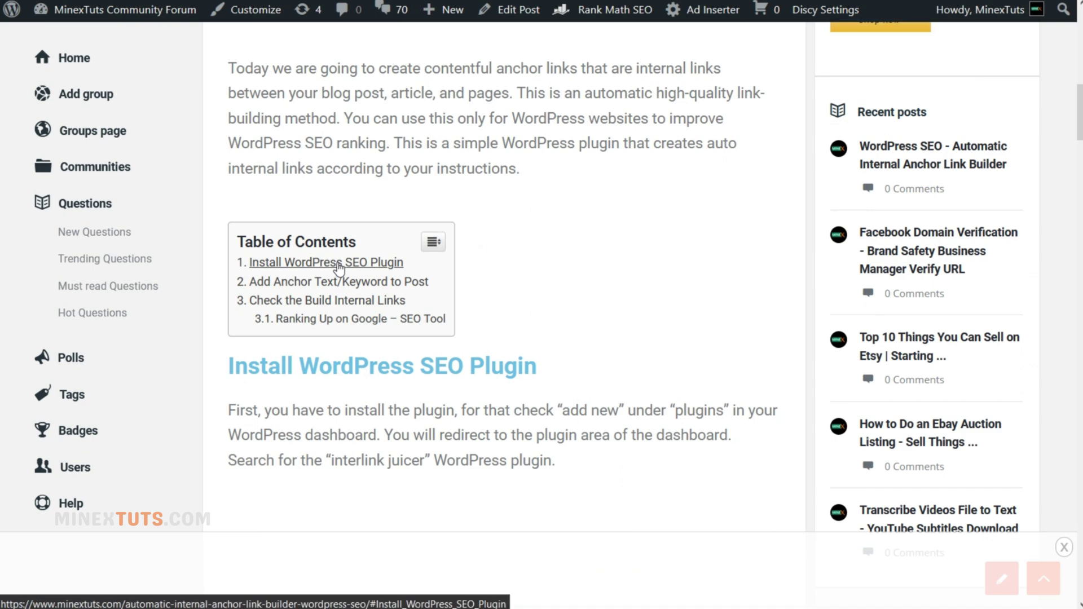
pyautogui.scroll(-3, 569, 335)
pyautogui.scroll(2, 544, 314)
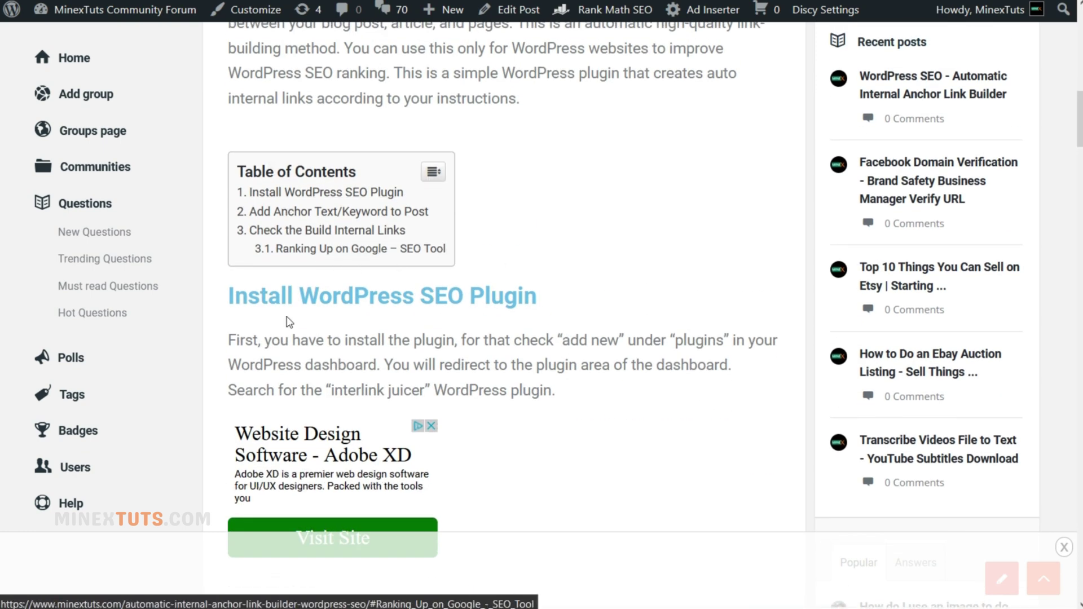
pyautogui.scroll(-3, 287, 325)
pyautogui.scroll(3, 287, 326)
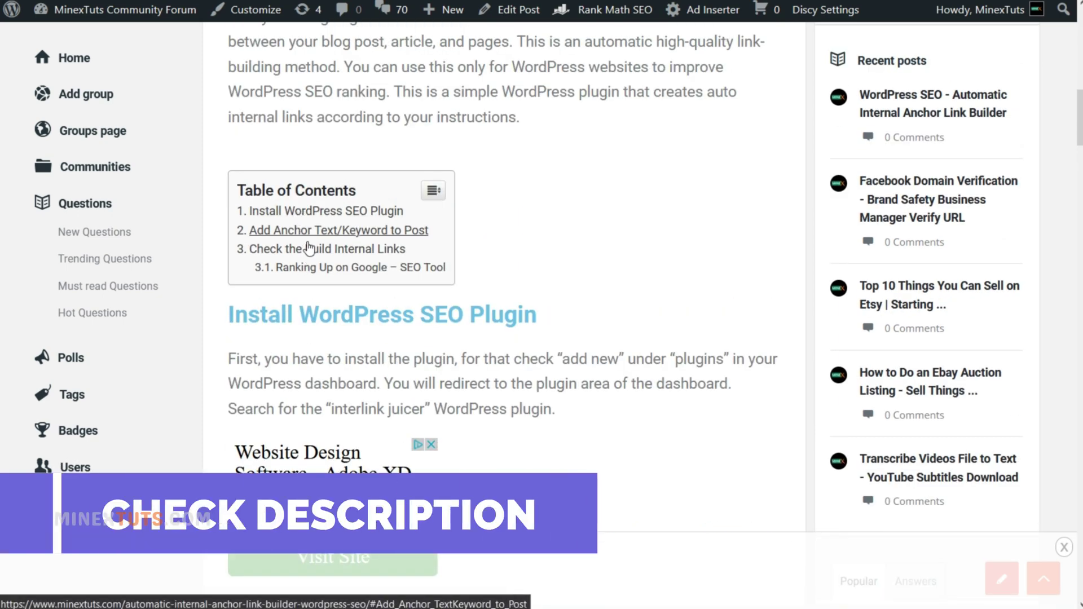
pyautogui.click(325, 250)
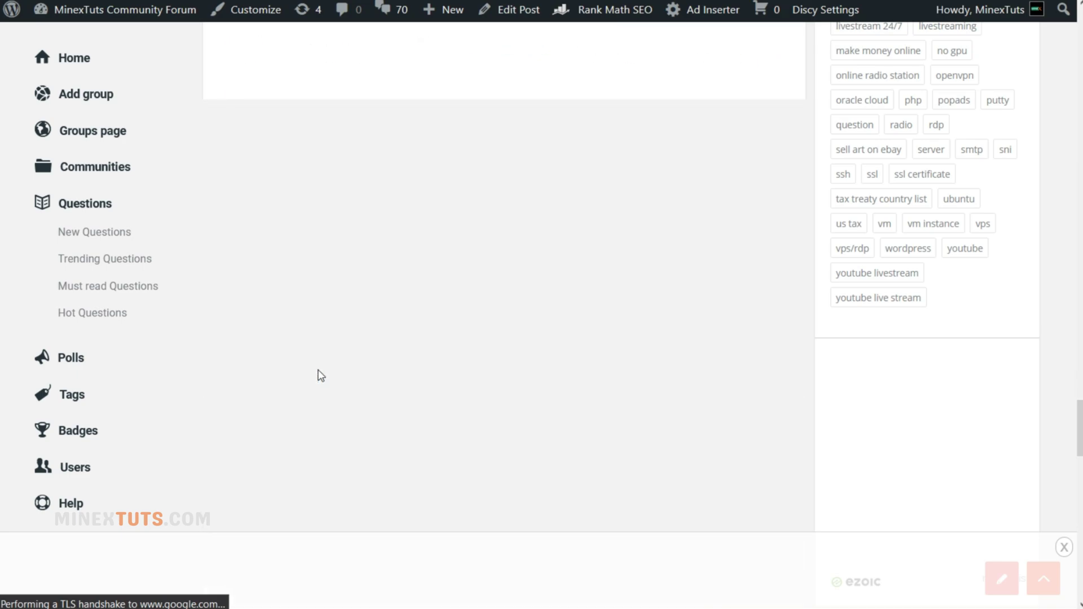
# Step: Open the site's Ask A Question form and review its title, category, tags, details and captcha fields
pyautogui.scroll(15, 319, 375)
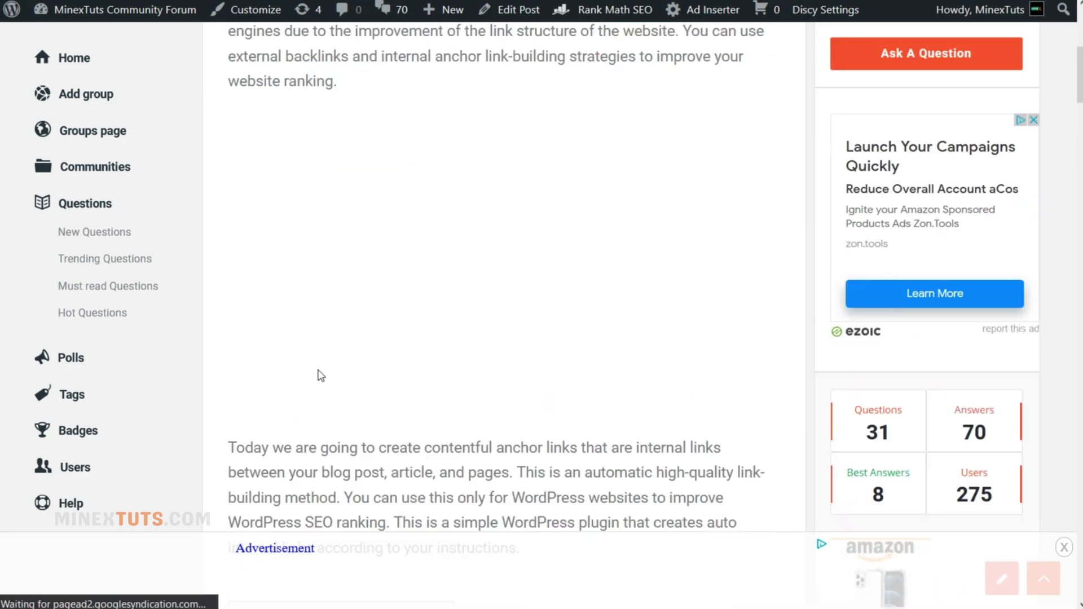
pyautogui.scroll(-5, 319, 375)
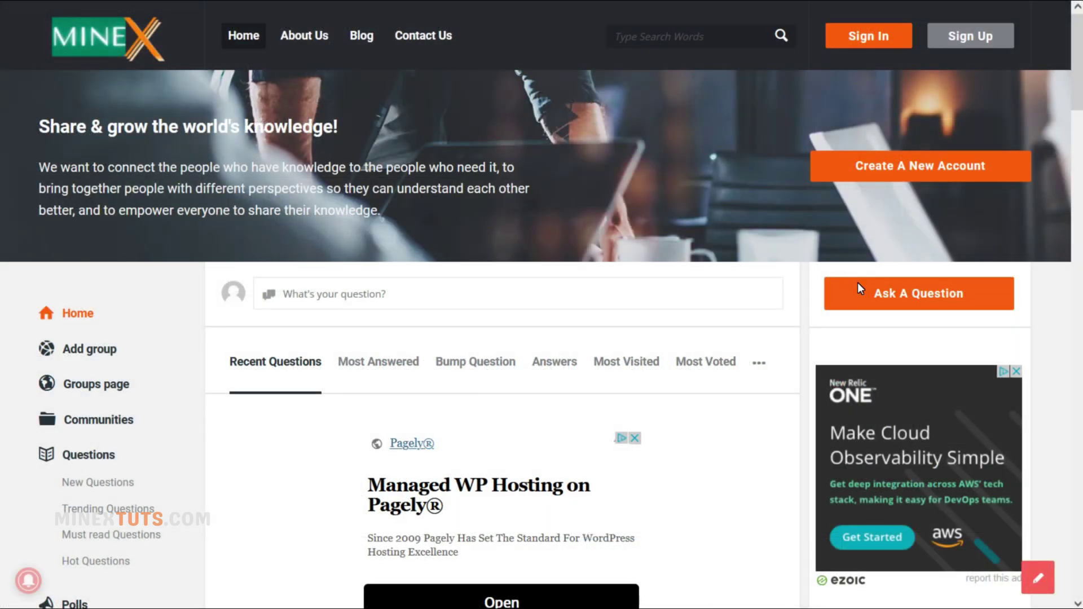
pyautogui.click(858, 288)
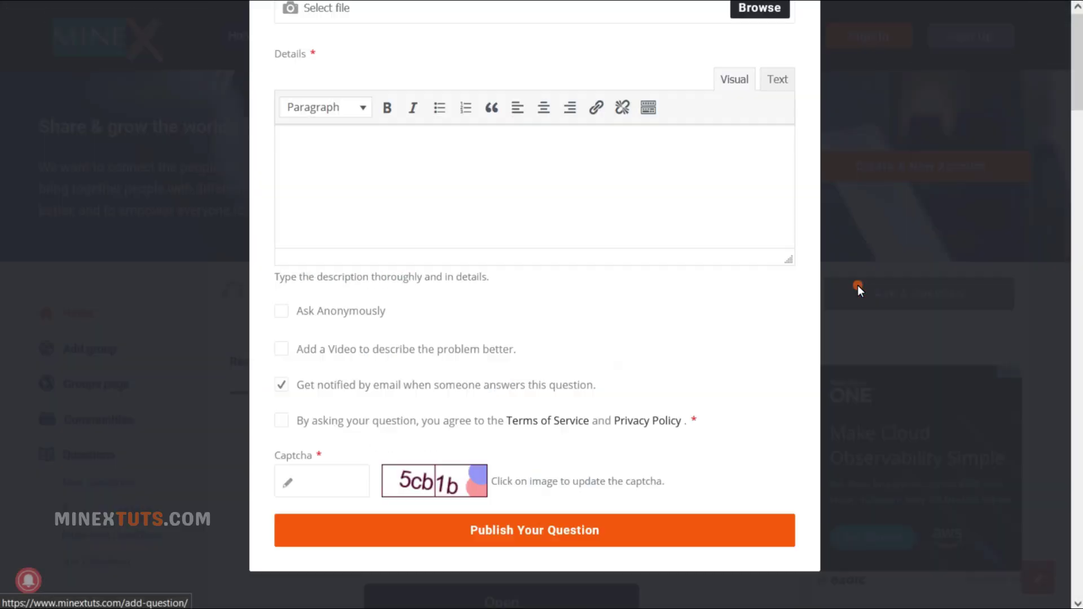
pyautogui.scroll(-8, 655, 321)
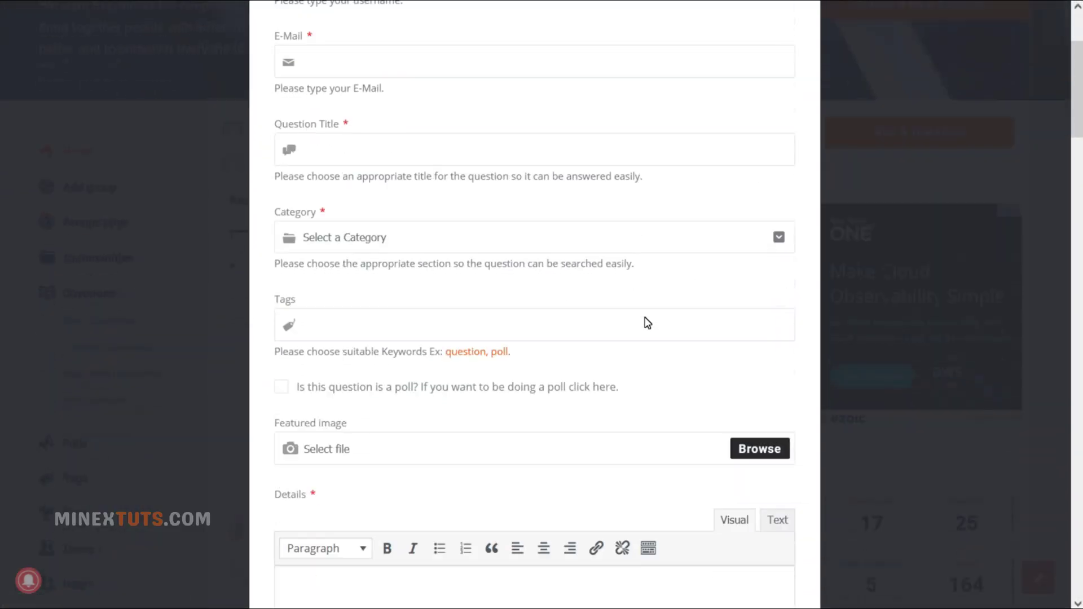
pyautogui.scroll(-3, 647, 323)
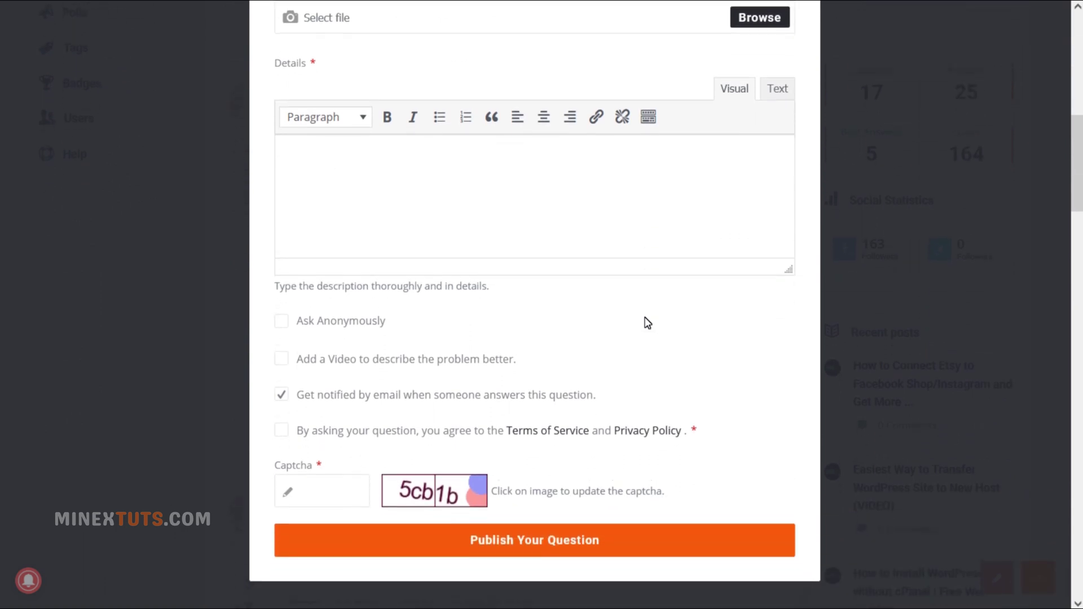
pyautogui.scroll(-1, 648, 323)
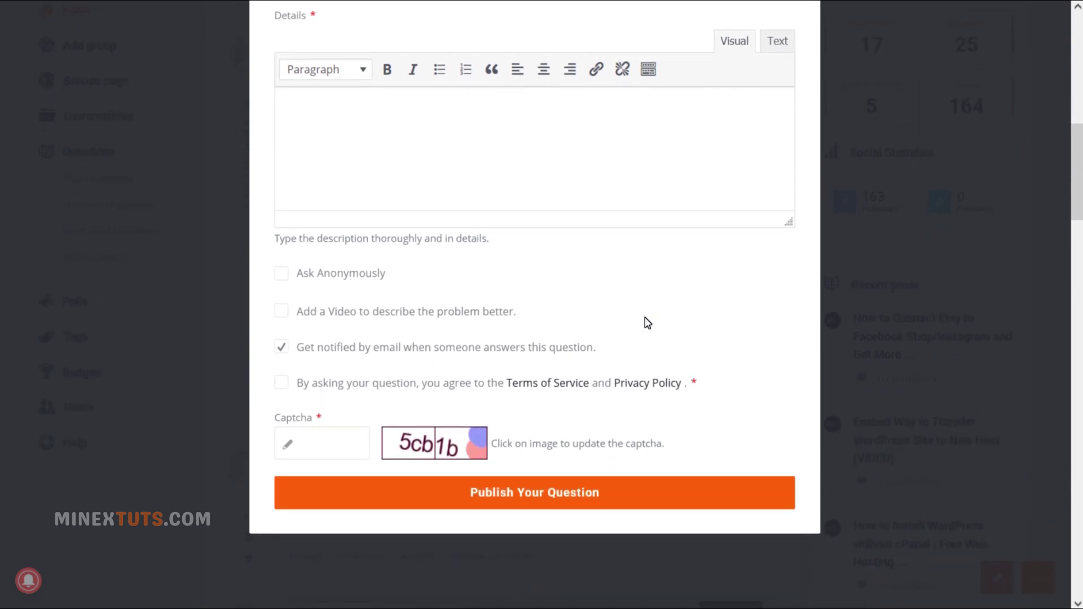